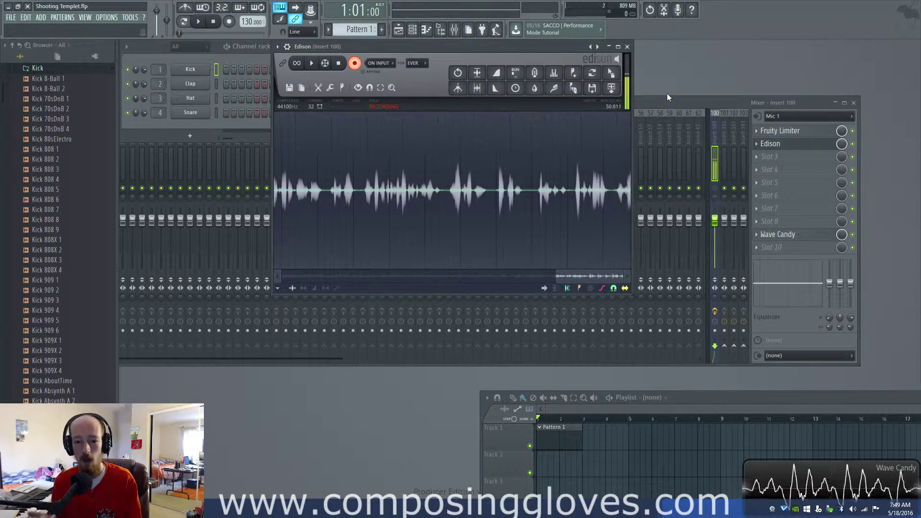
- Lower the mixer to reveal Edison's live recording waveform, then bring the mixer back on top
left_click(651, 107)
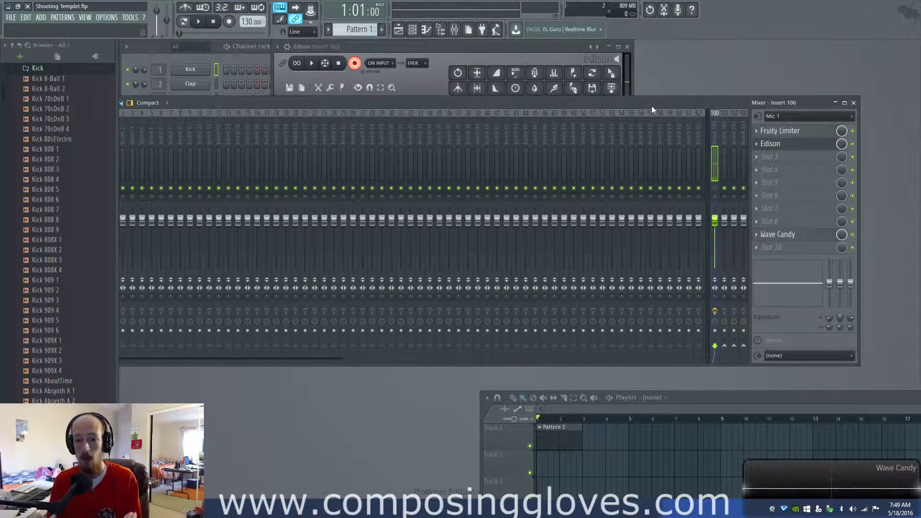
left_click_drag(651, 105, 688, 180)
left_click(428, 48)
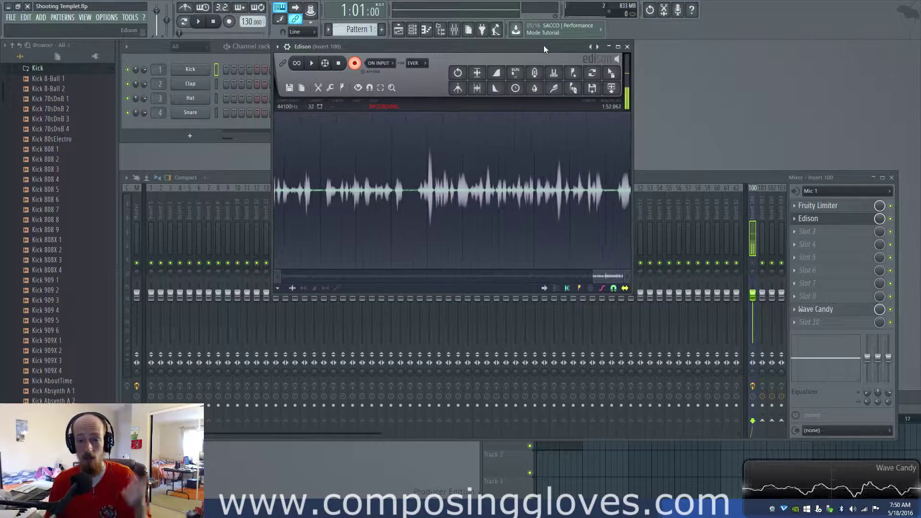
left_click(706, 180)
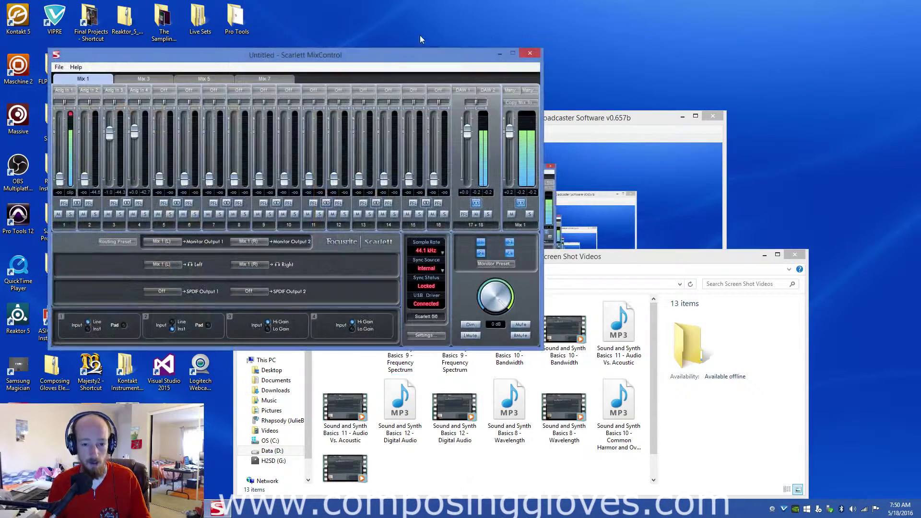
left_click_drag(419, 56, 585, 37)
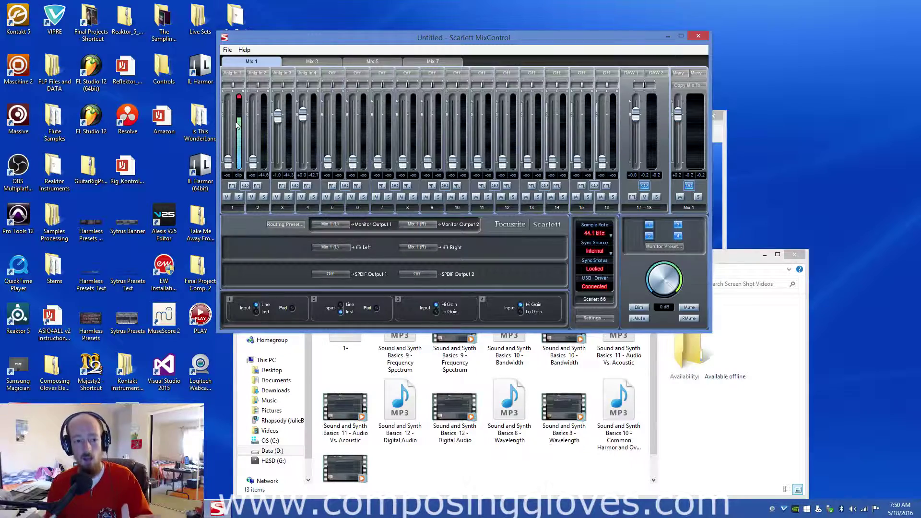
mouse_move(239, 507)
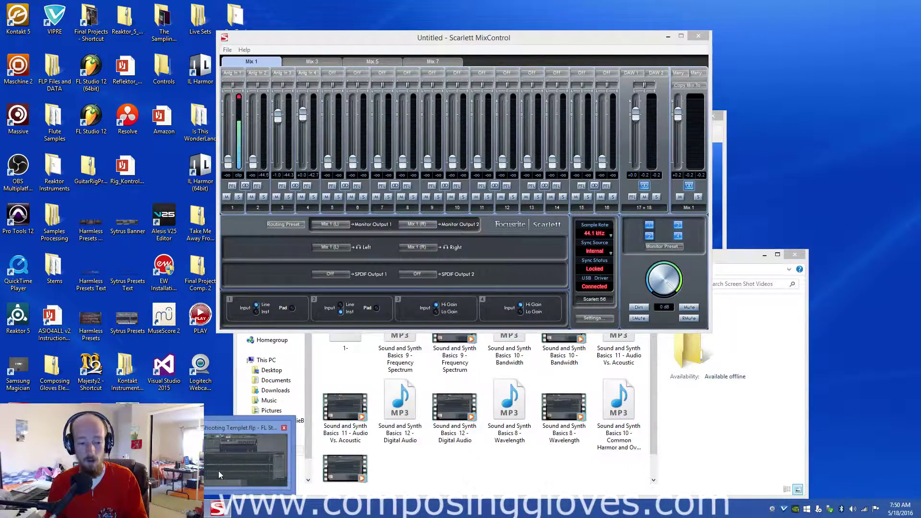
left_click(216, 472)
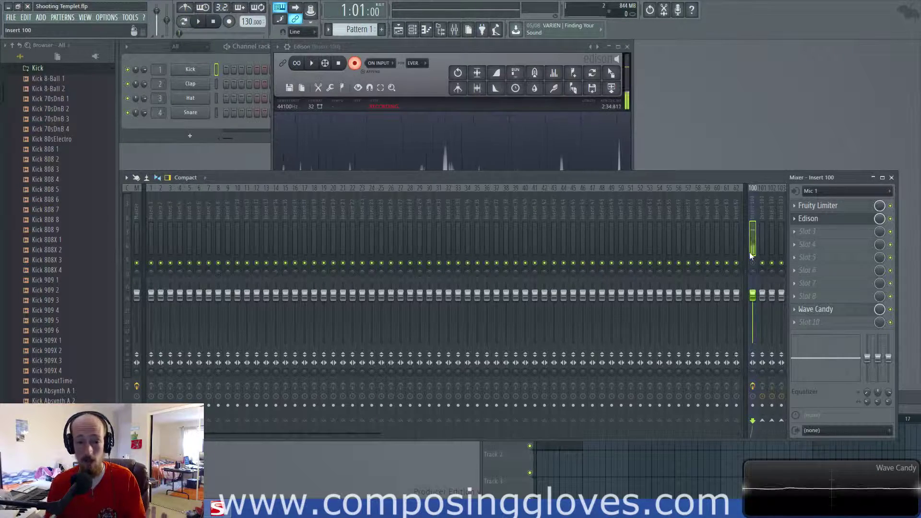
key("alt+Tab")
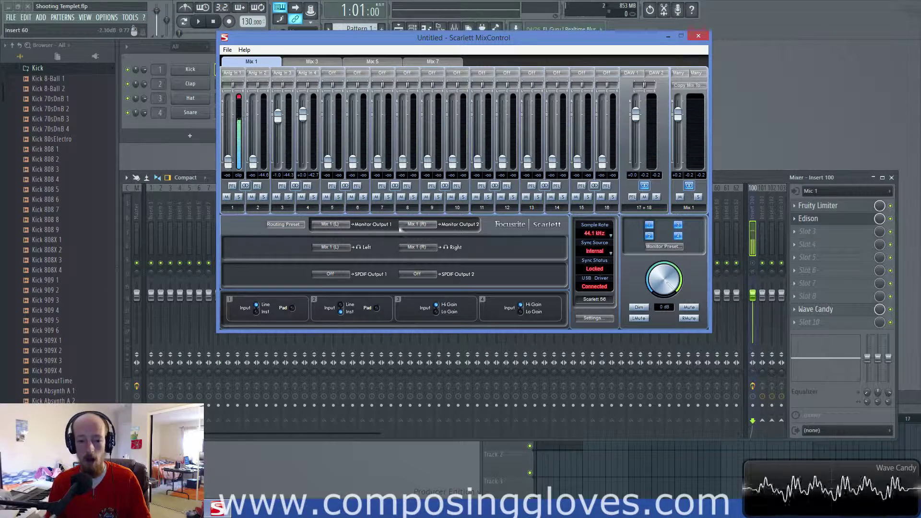
left_click(336, 225)
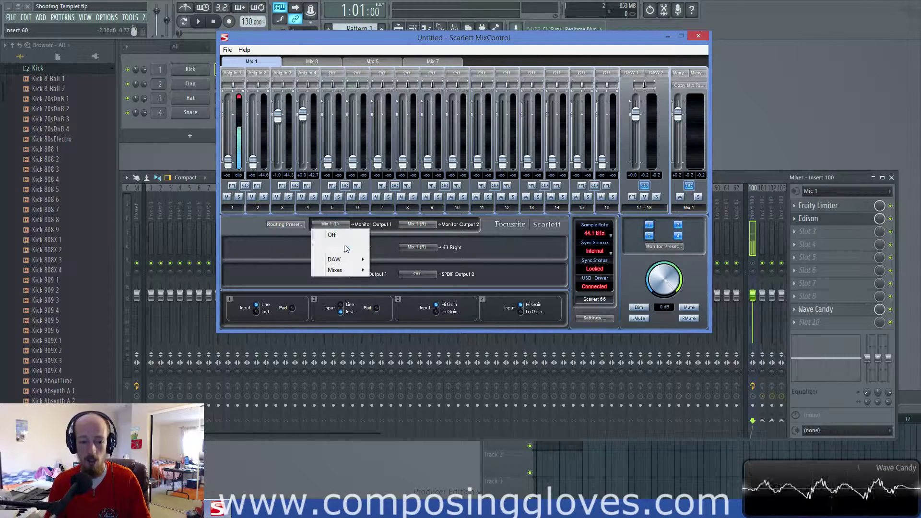
mouse_move(348, 272)
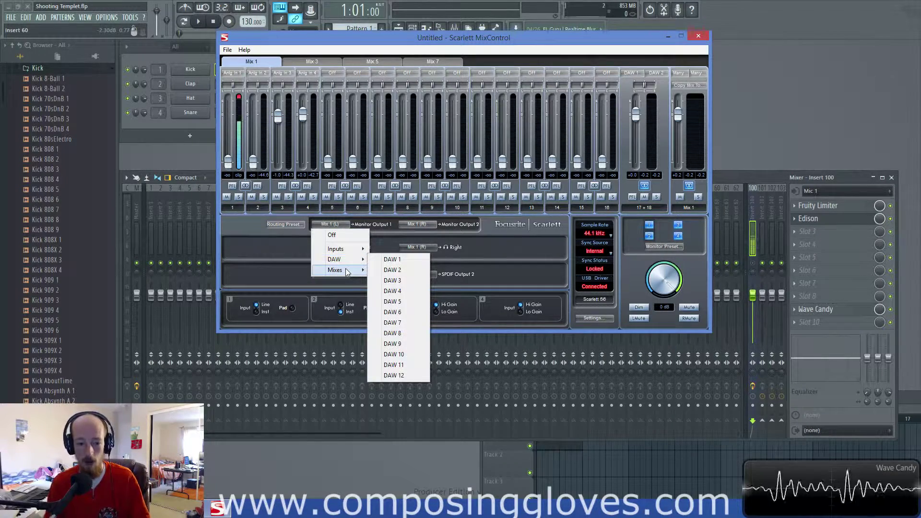
left_click(392, 259)
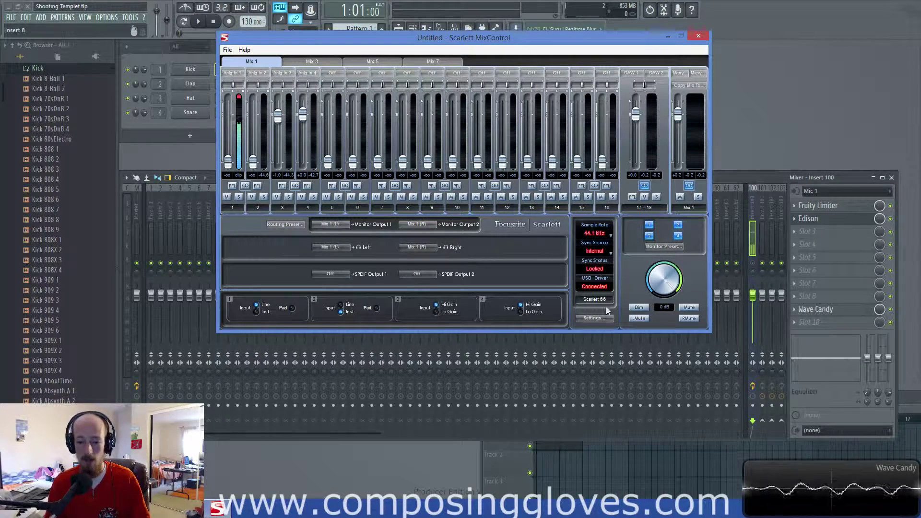
- Close Scarlett MixControl, raise the mixer beneath Edison, and bring the channel rack to the front
left_click(690, 37)
left_click_drag(704, 174, 728, 147)
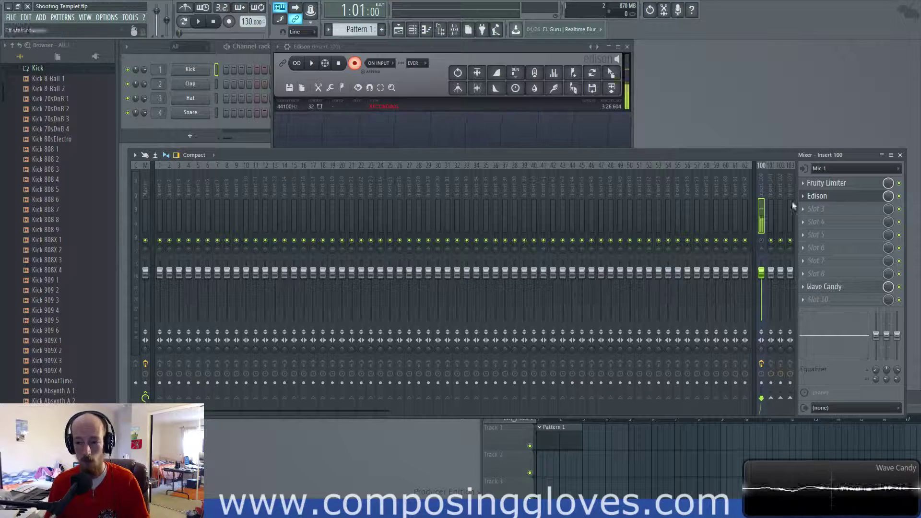
left_click(505, 44)
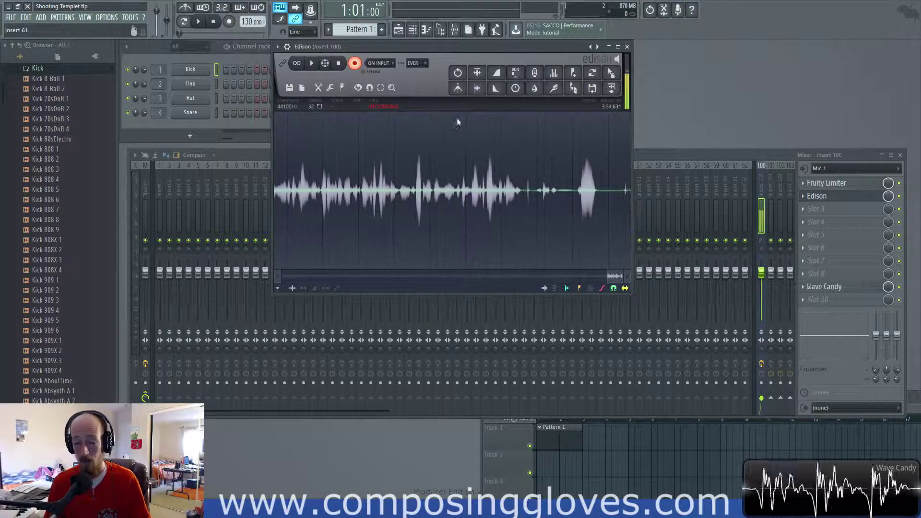
left_click(686, 69)
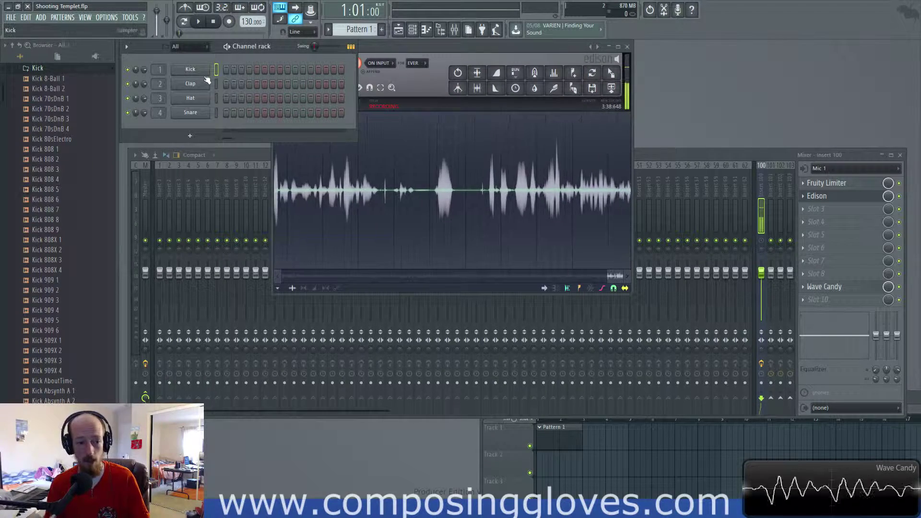
- Audition the Kick Basic.wav sample and add Kick hits on steps 9 and 13
left_click(192, 70)
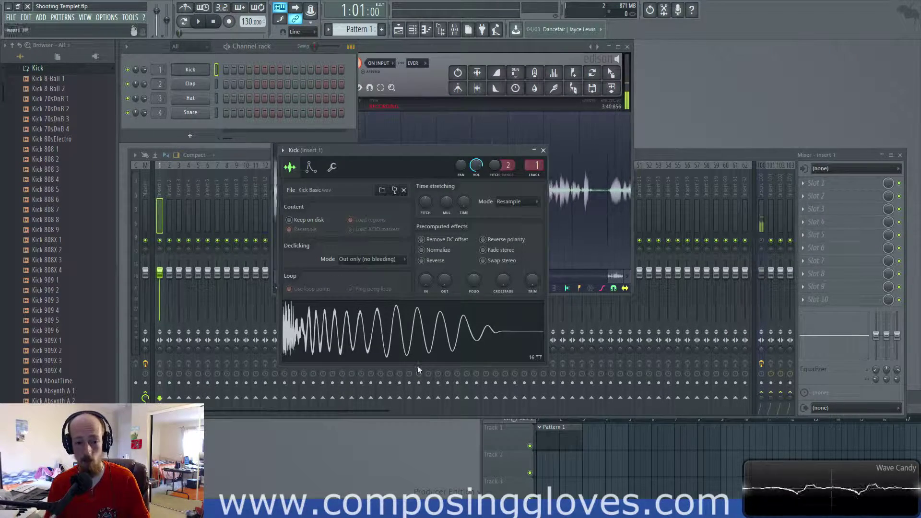
left_click(405, 326)
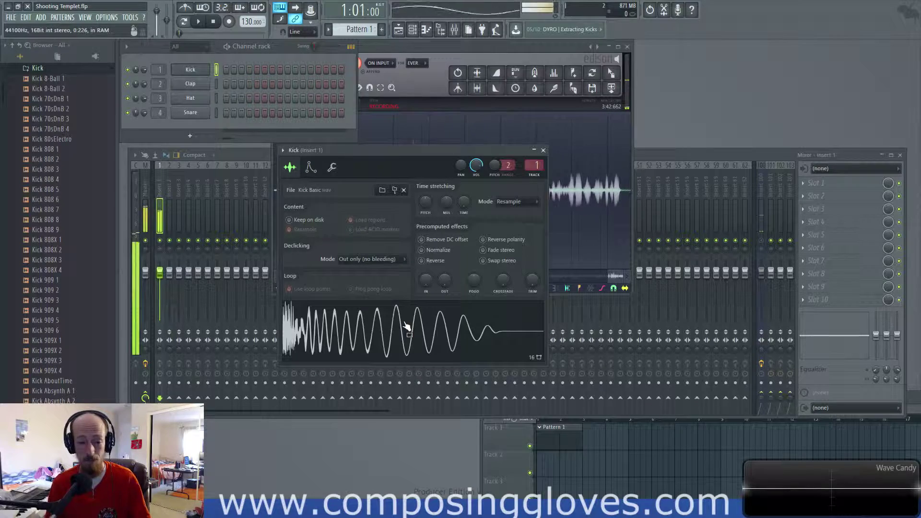
left_click(288, 70)
left_click(318, 70)
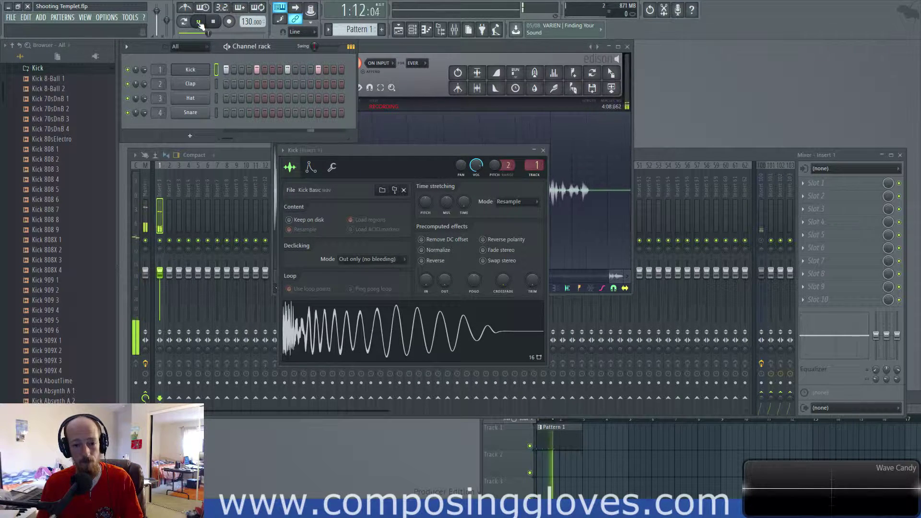
left_click(200, 23)
left_click(512, 245)
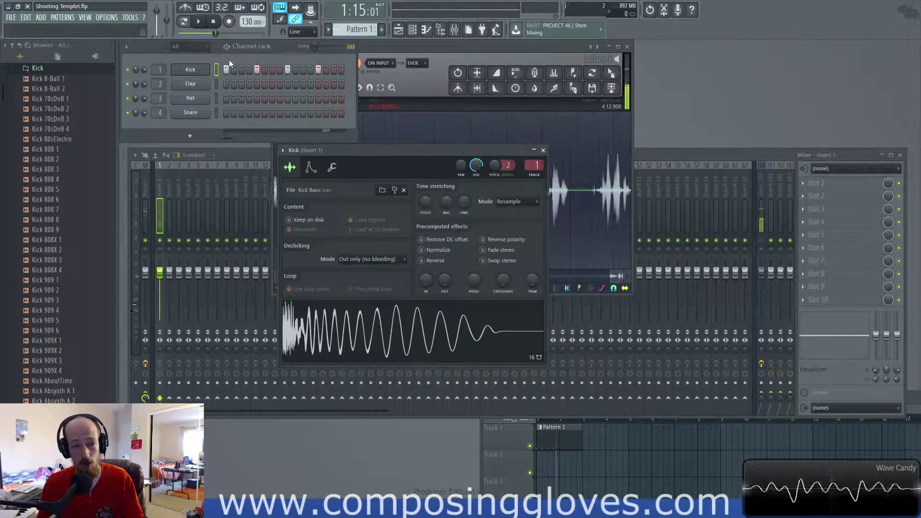
- Close the Kick sampler, hide the mixer, and move the Playlist to the top of the workspace
key("Escape")
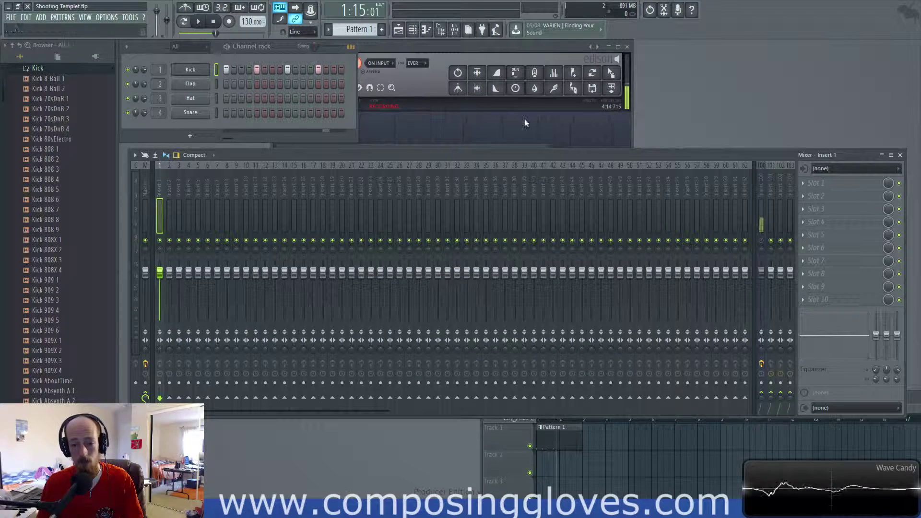
left_click(456, 33)
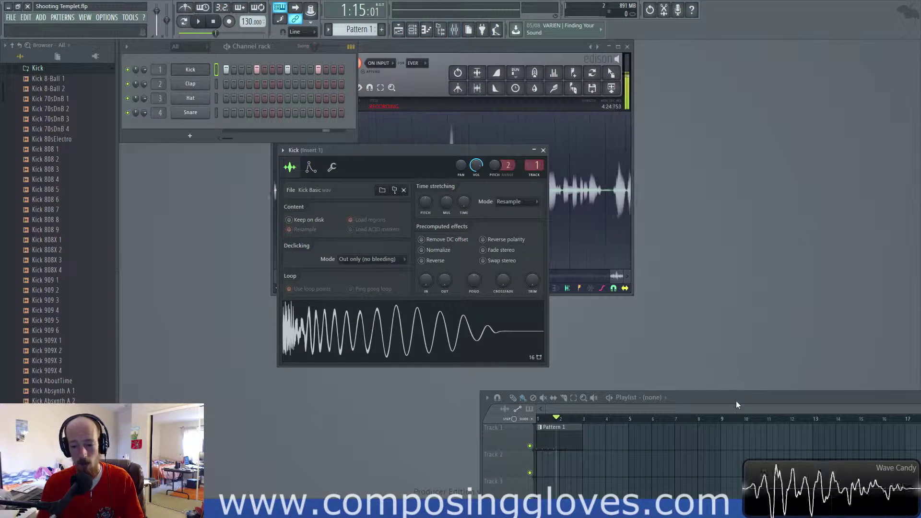
left_click_drag(736, 401, 614, 58)
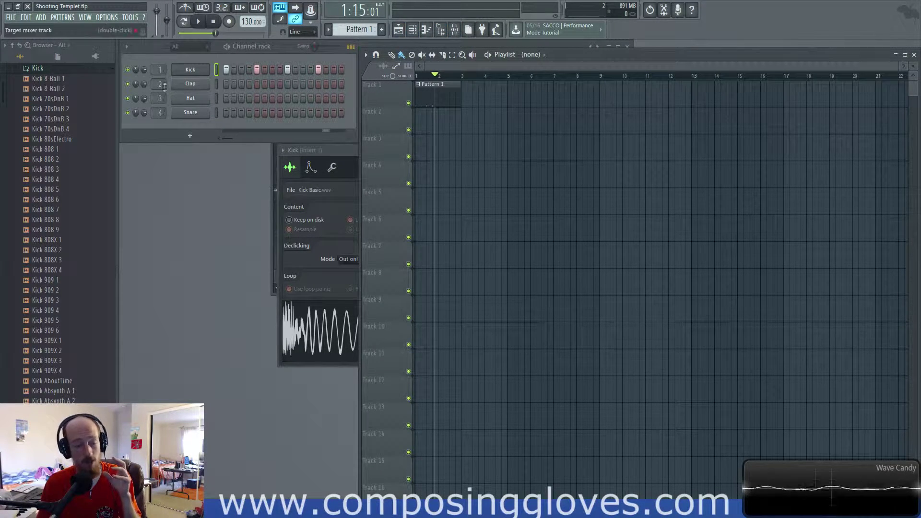
- Route the Kick channel to mixer Insert 8 and play the pattern to check the signal
left_click(454, 30)
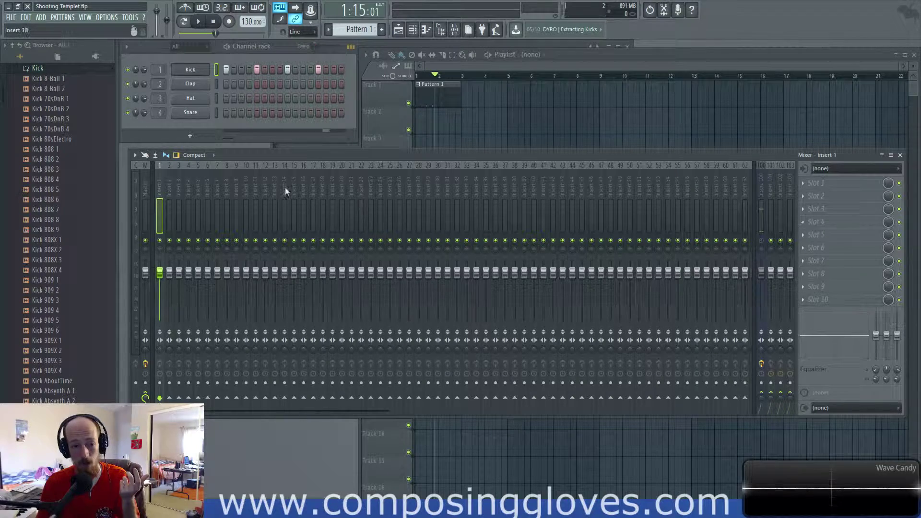
scroll(160, 70, "up", 7)
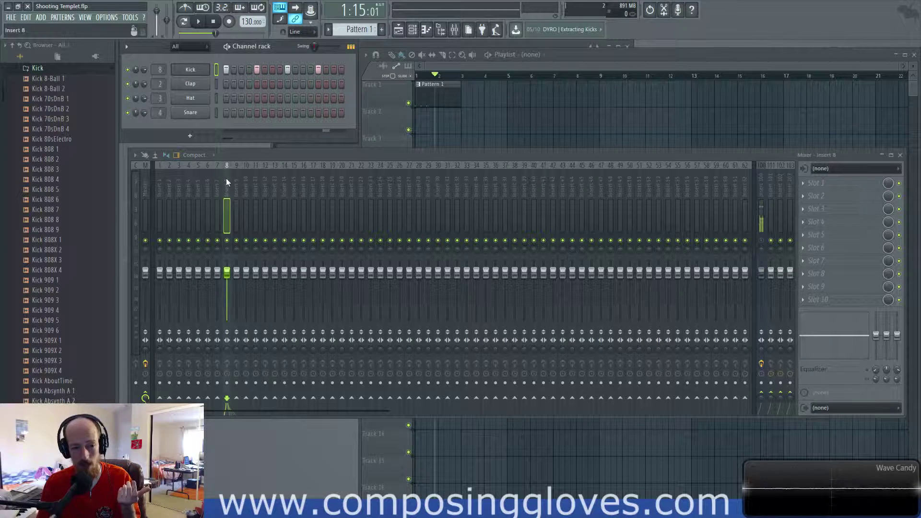
key("space")
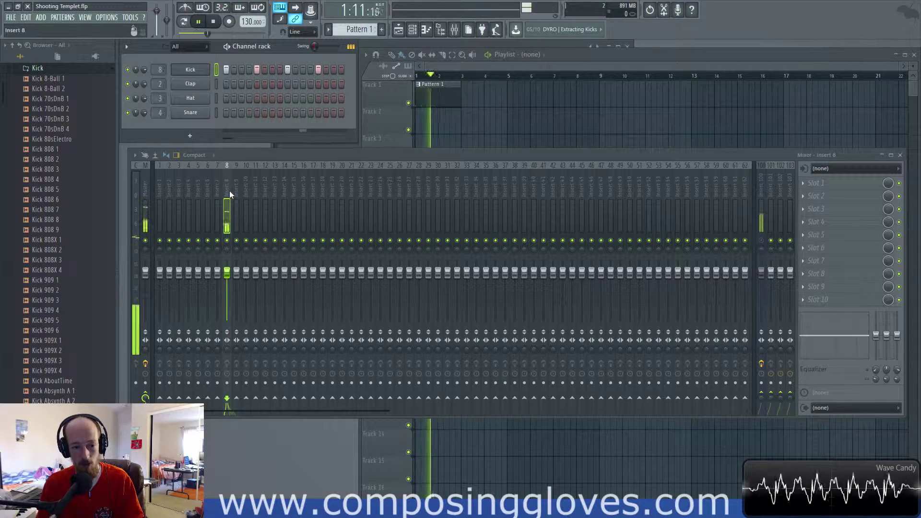
key("space")
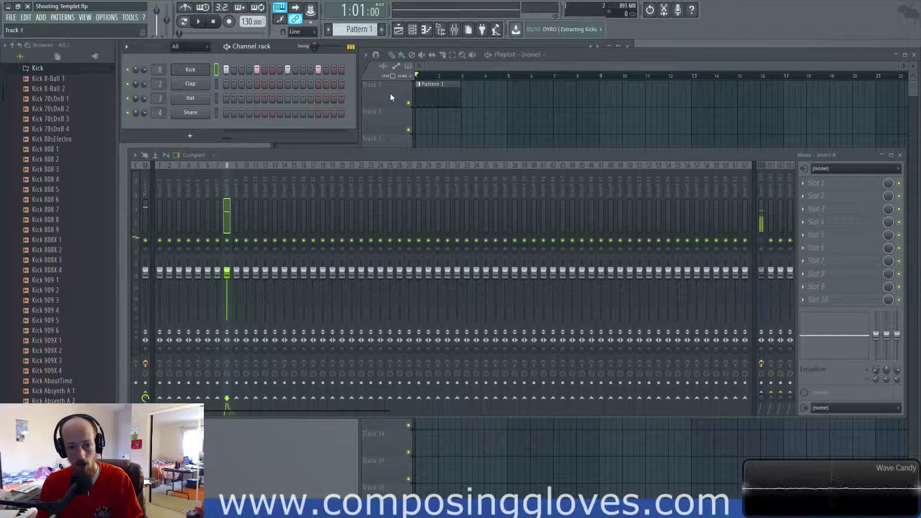
- Inspect Pattern 1's four evenly spaced C5 Kick notes in the piano roll, then close it
double_click(430, 102)
scroll(522, 175, "down", 3)
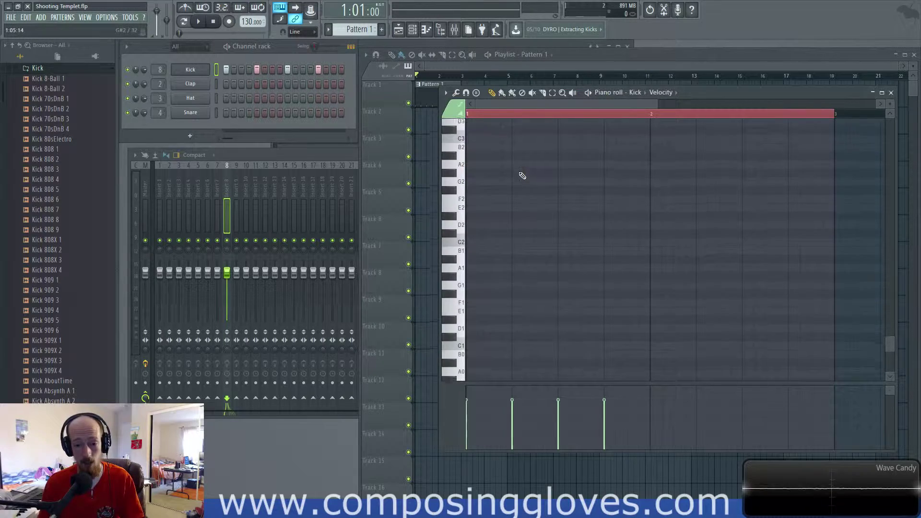
scroll(522, 176, "up", 6)
scroll(519, 176, "down", 1)
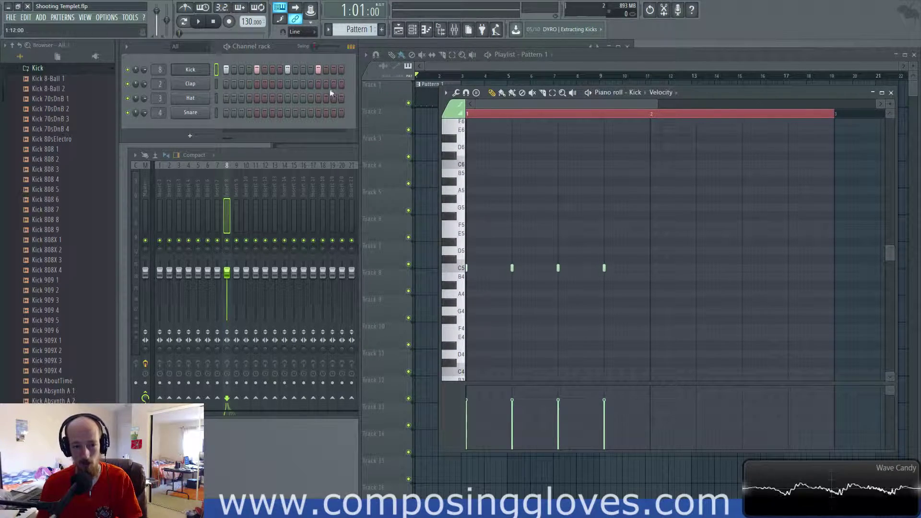
left_click(891, 92)
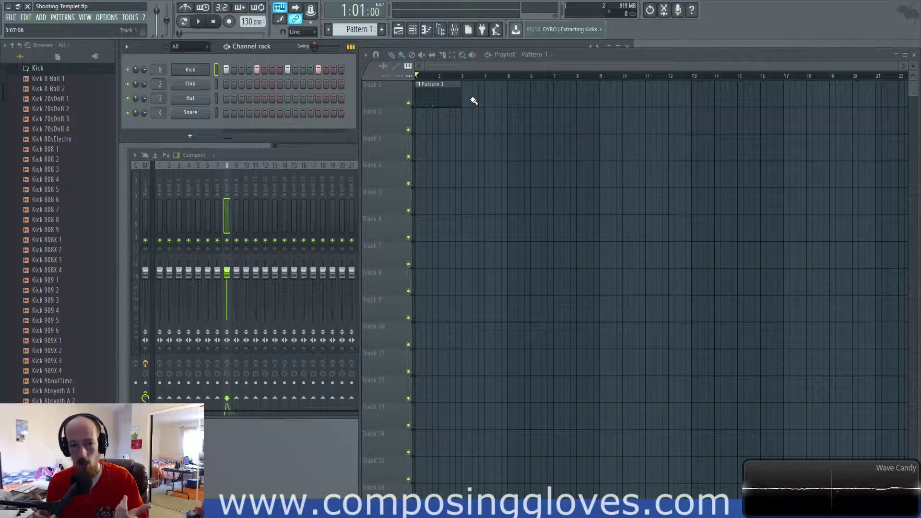
- Delete the Pattern 1 clip from Track 1 and switch off Kick steps 1, 5, 9 and 13
right_click(438, 102)
left_click(348, 150)
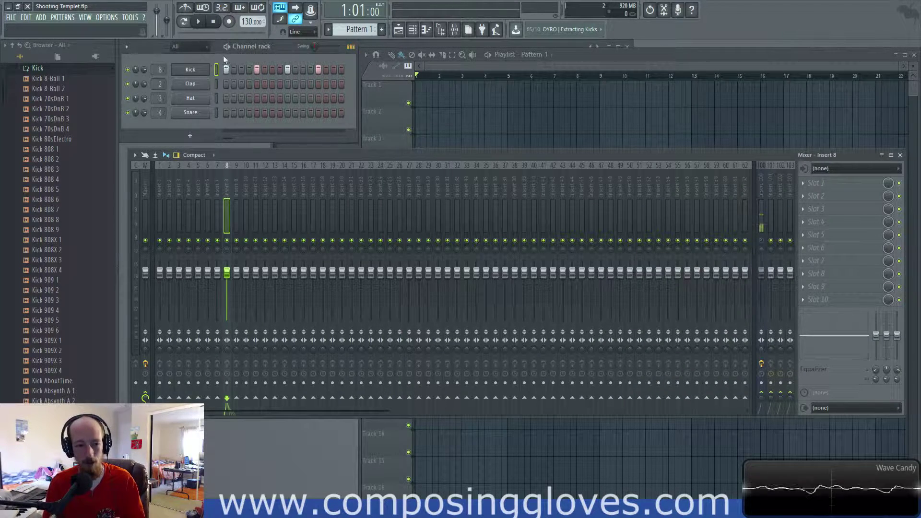
left_click_drag(226, 70, 375, 70)
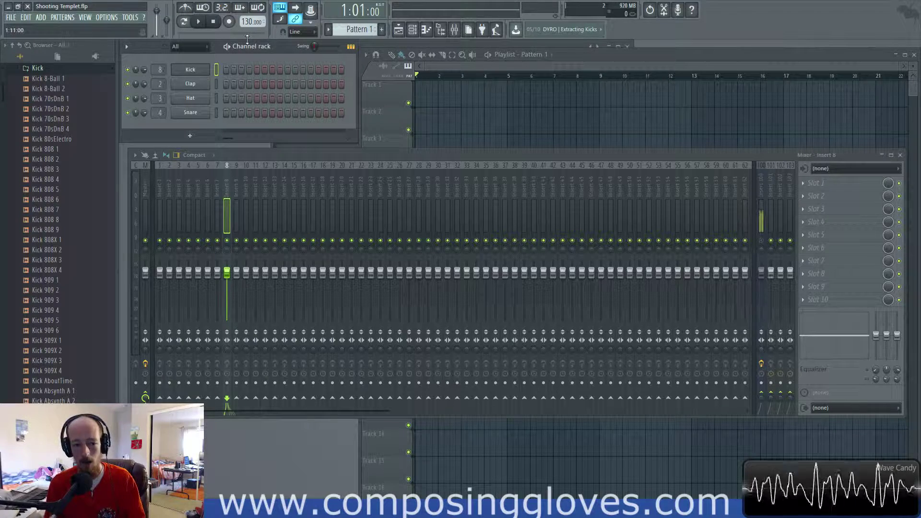